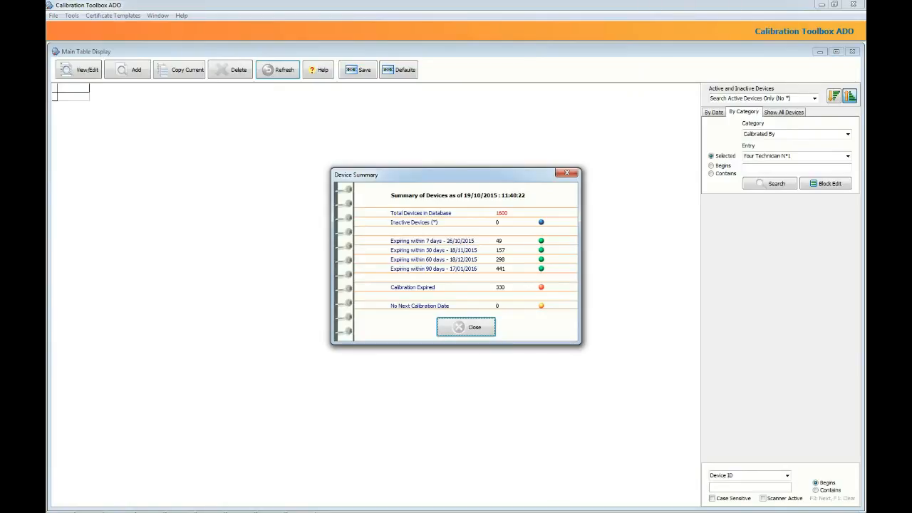
Close the Device Summary listing 1600 devices, 330 with expired calibration.
left_click(476, 331)
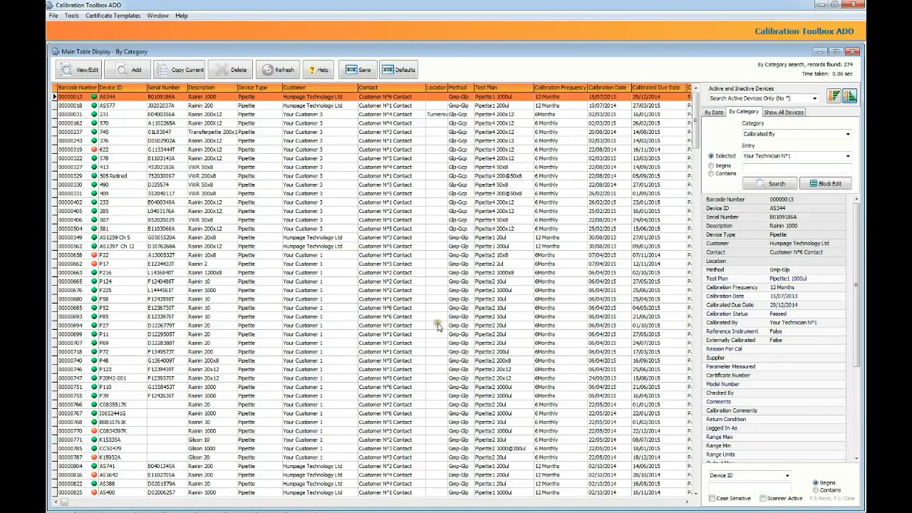
Try dragging the Customer column header, then scroll down the 274-device results grid.
left_click_drag(320, 86, 320, 86)
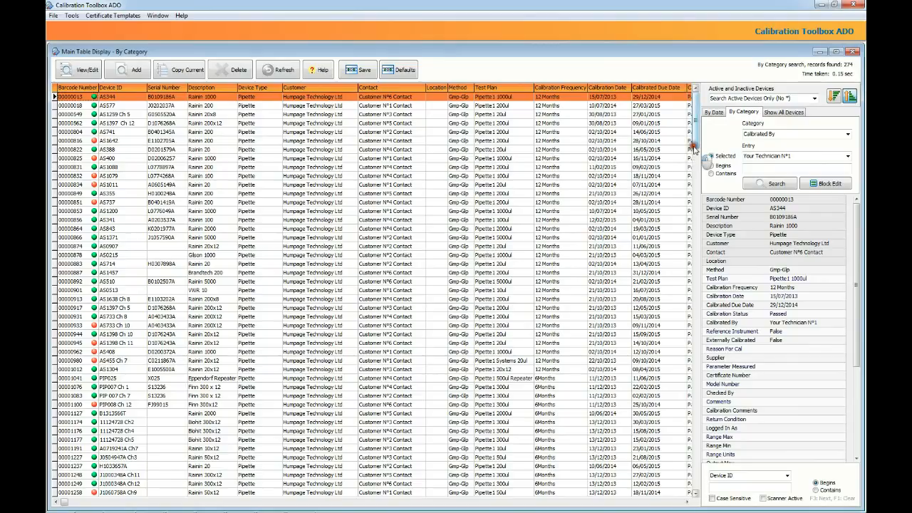
left_click_drag(695, 160, 695, 315)
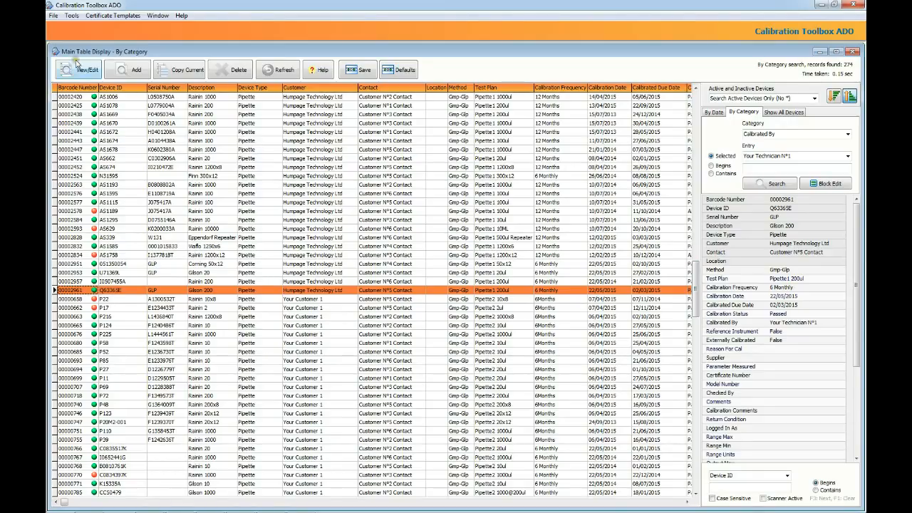
From Tools > Calibration Sheets, clear all fields and add Device ID, Serial Number, Description, Customer, Calibrated Due Date.
left_click(53, 16)
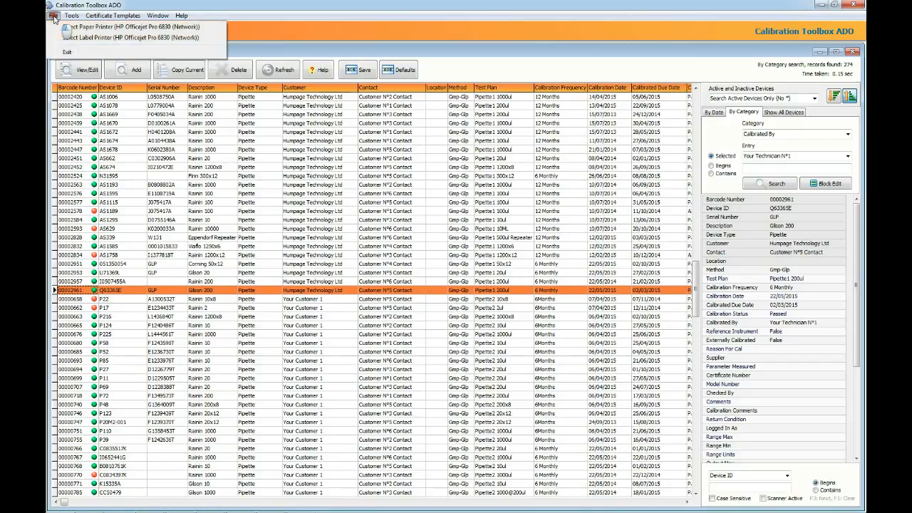
mouse_move(71, 19)
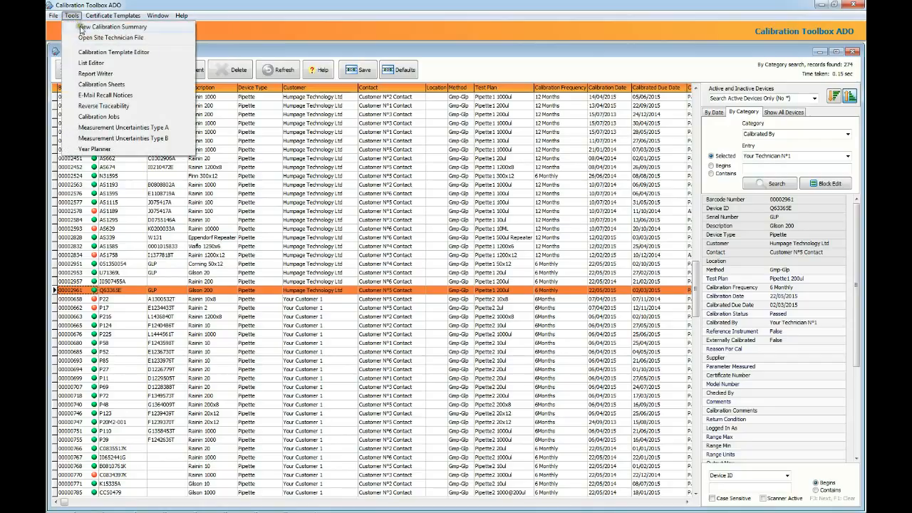
left_click(104, 85)
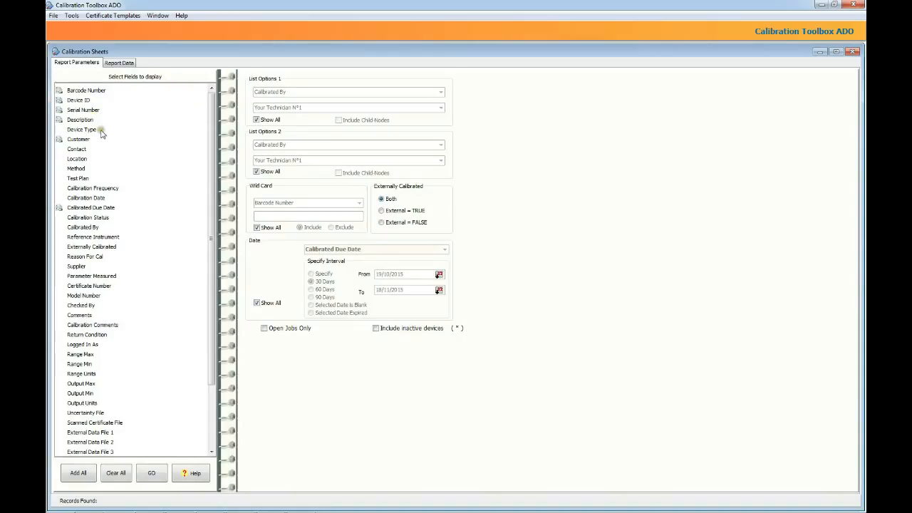
left_click(114, 474)
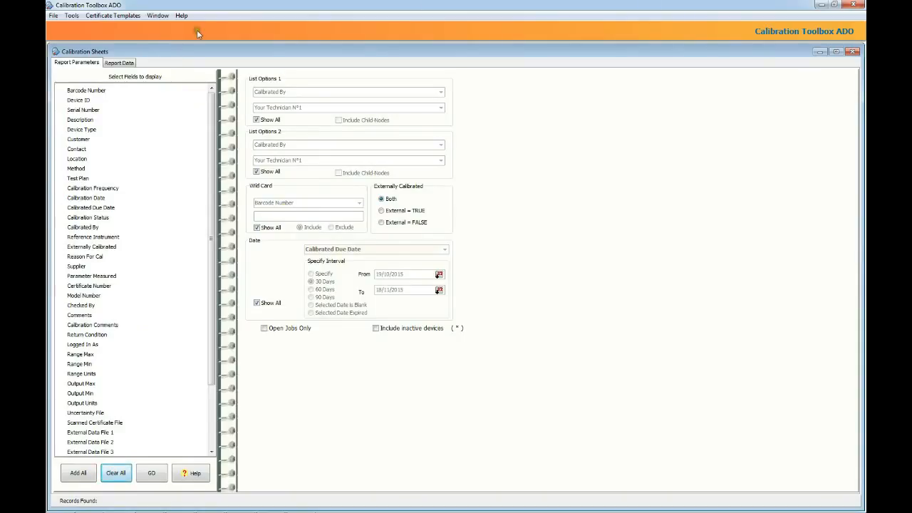
left_click(59, 102)
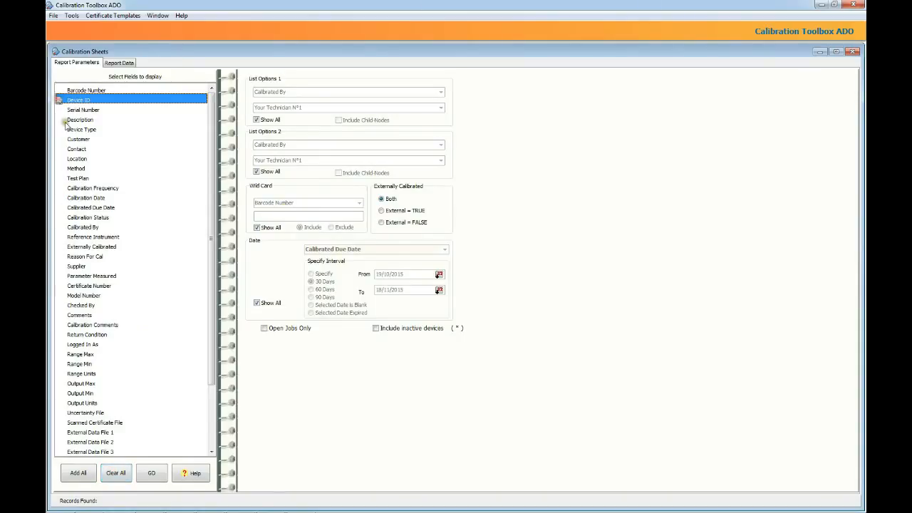
left_click(61, 111)
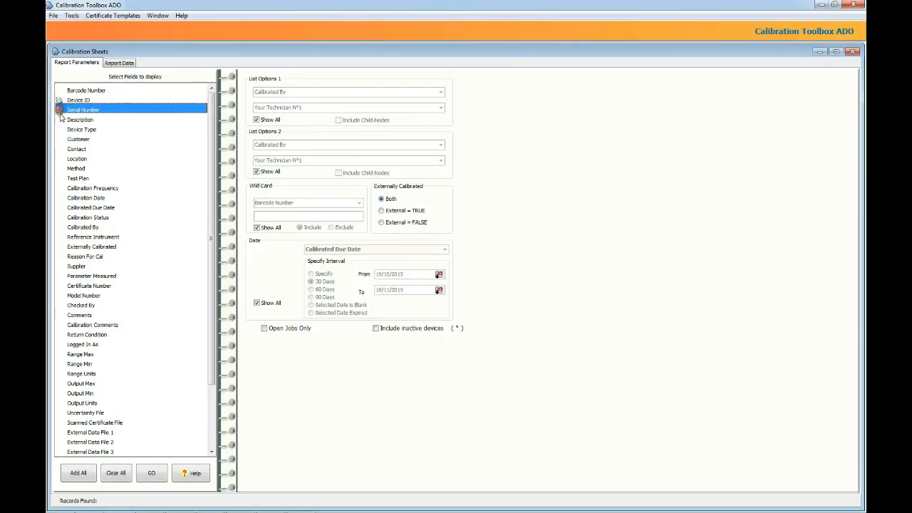
left_click(59, 121)
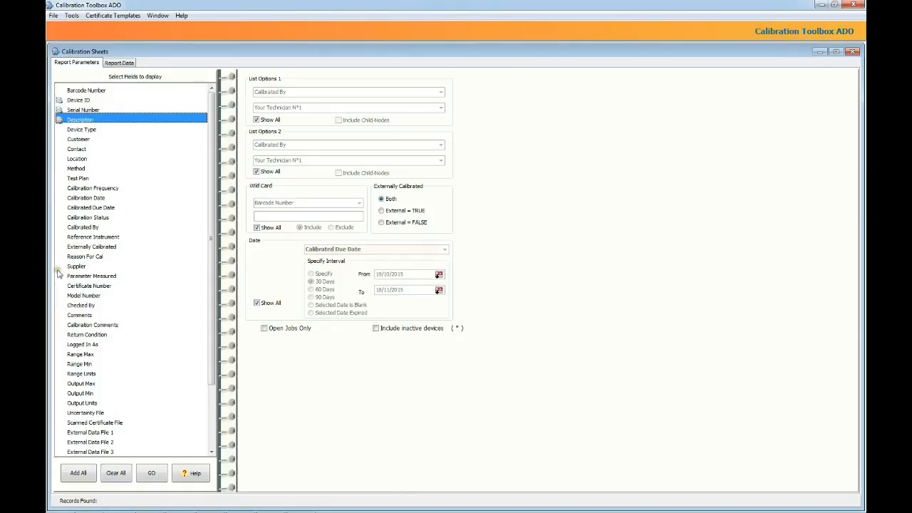
left_click(61, 140)
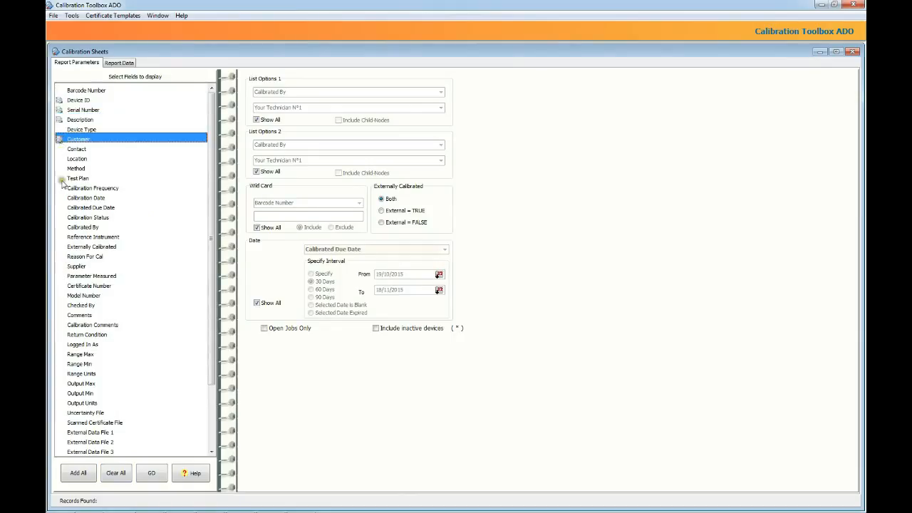
left_click(60, 210)
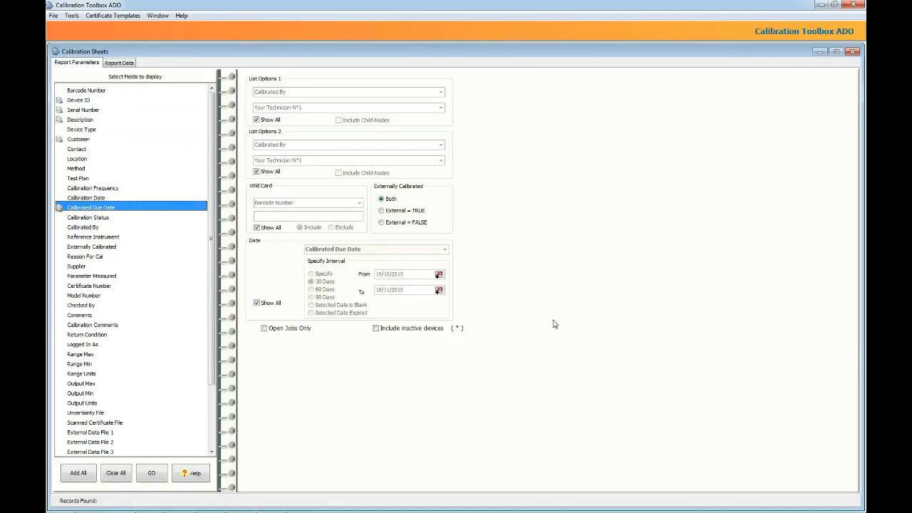
Run the report for 1599 records, then untick Show All under List Options 1.
left_click(161, 474)
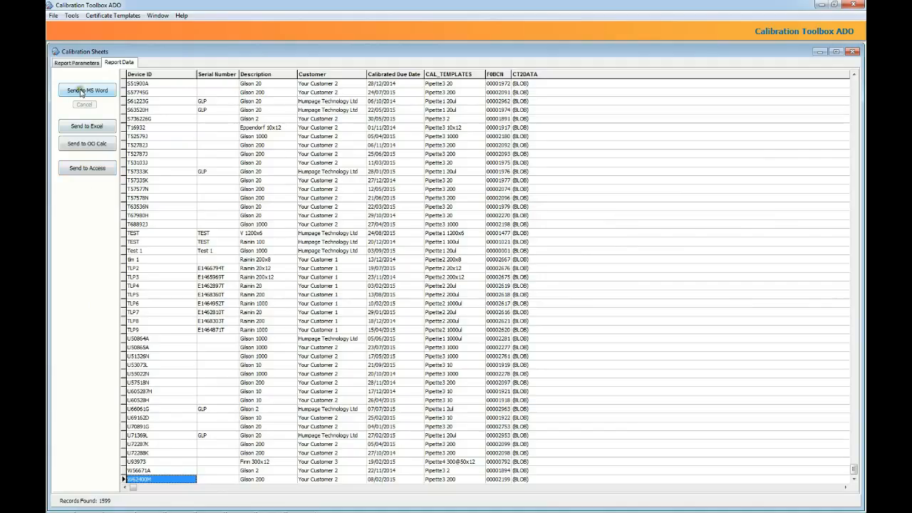
left_click(80, 63)
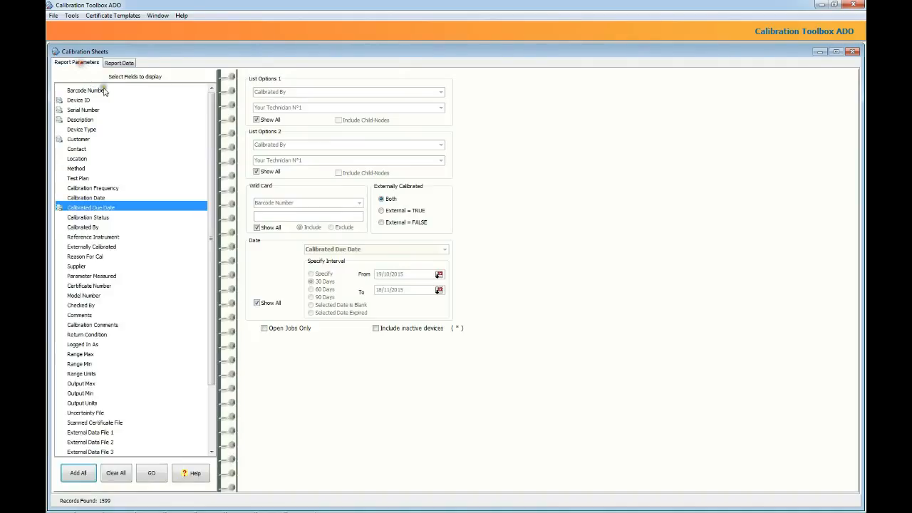
left_click(257, 122)
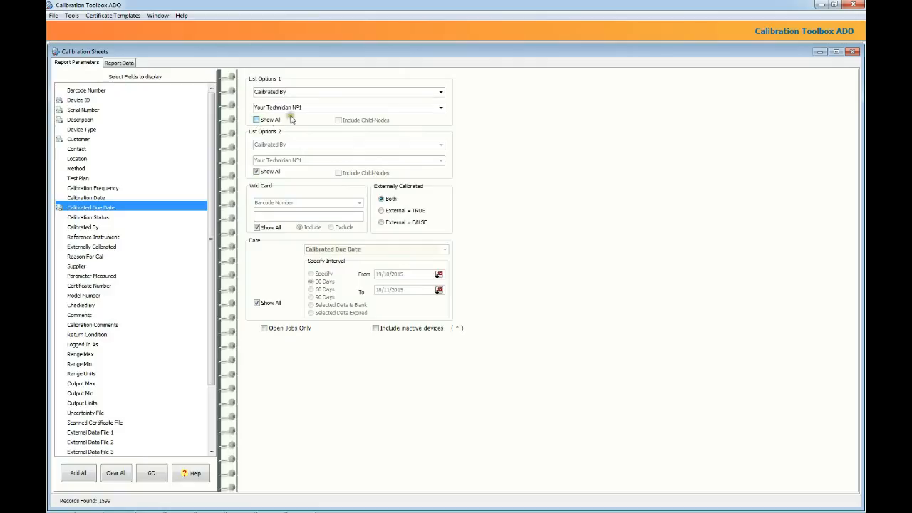
Filter List Options 1 by Customer Humpage Technology Ltd and rerun, finding 826 records.
left_click(440, 94)
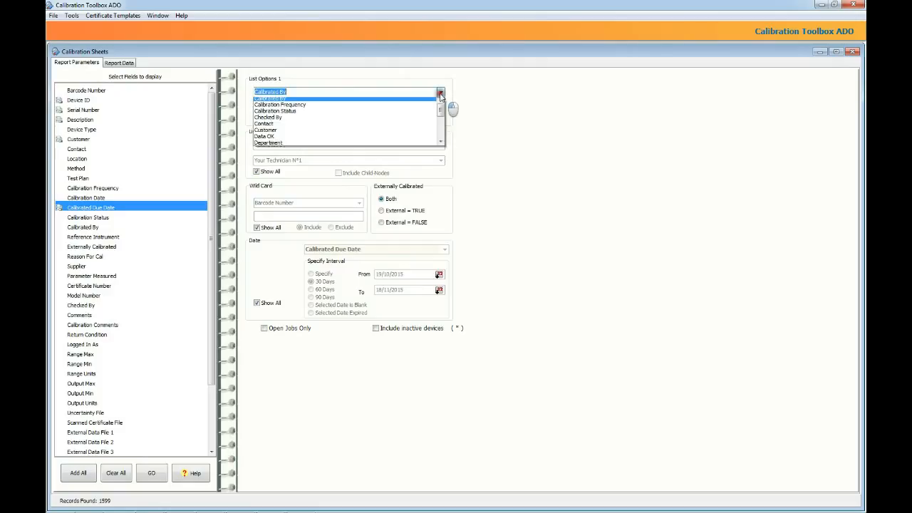
left_click(306, 133)
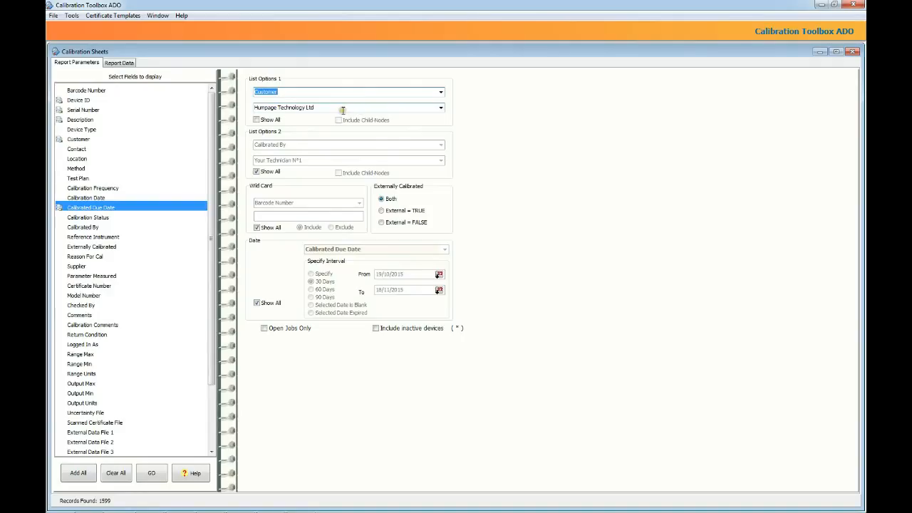
left_click(151, 475)
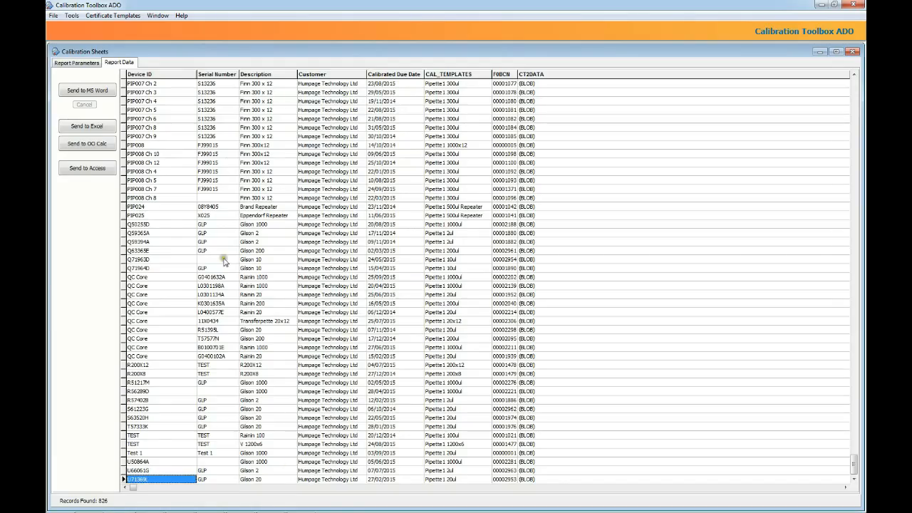
left_click(108, 128)
left_click(78, 63)
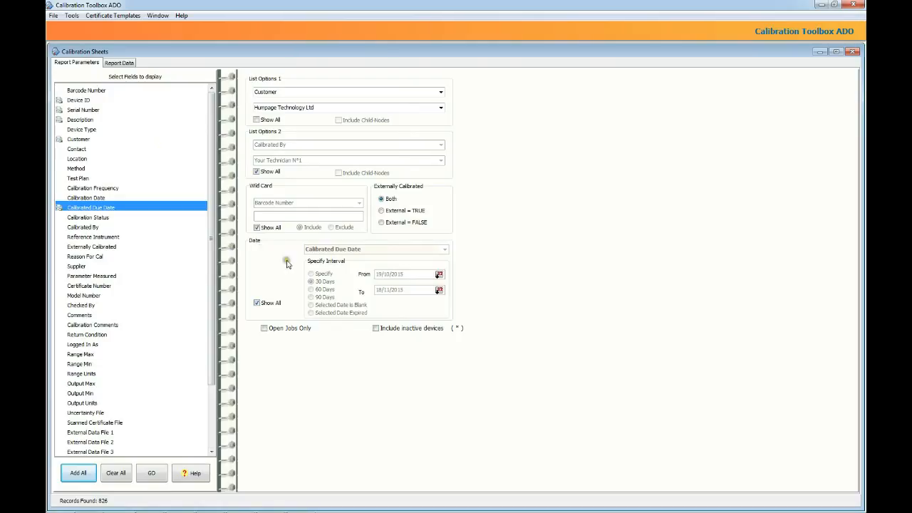
Enable a custom-interval date filter on Calibrated Due Date.
left_click(257, 304)
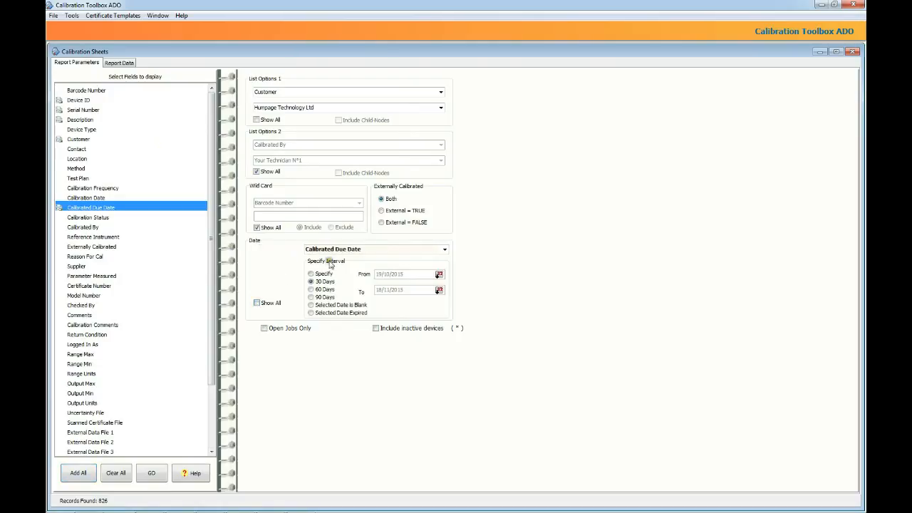
left_click(445, 250)
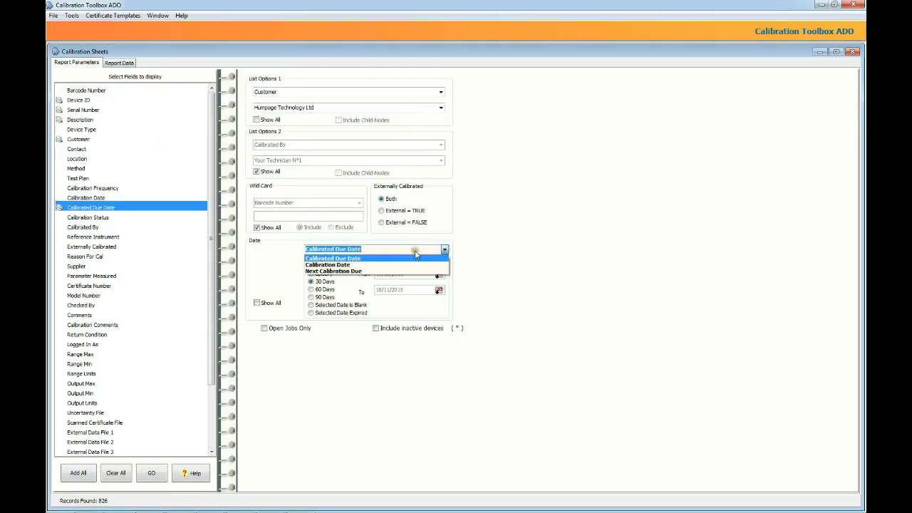
left_click(414, 250)
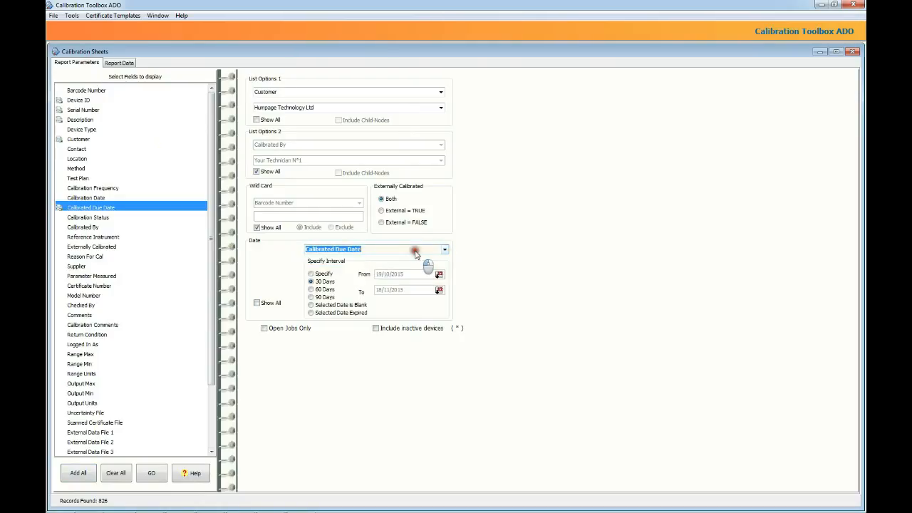
left_click(311, 274)
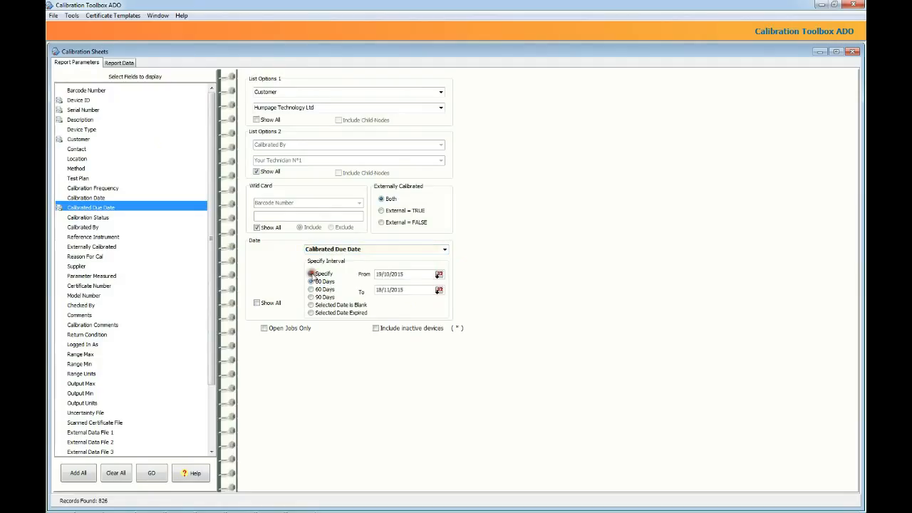
Set the filter's start date to 23/03/2015.
left_click(439, 275)
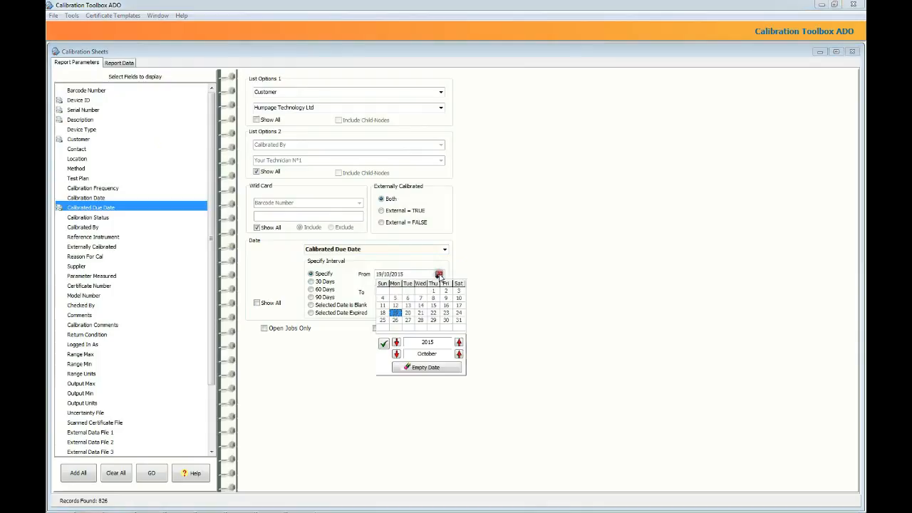
left_click(396, 355)
left_click(396, 355)
left_click(396, 354)
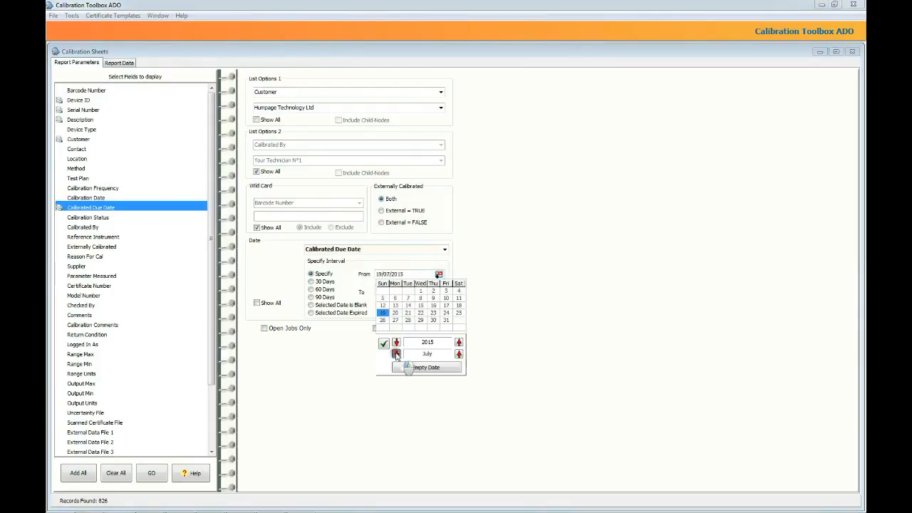
left_click(396, 354)
left_click(396, 354)
left_click(396, 354)
left_click(396, 354)
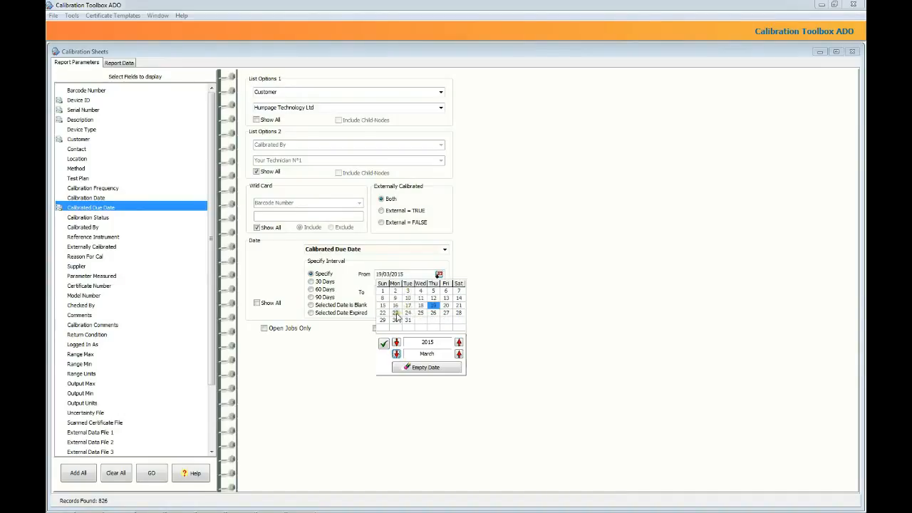
left_click(396, 313)
left_click(383, 343)
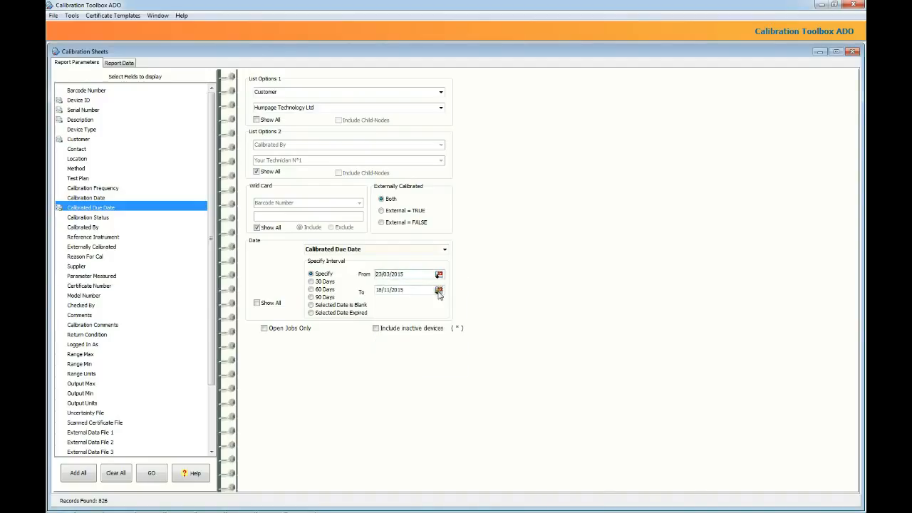
Set the end date to 25/11/2015 and run the report, returning 449 records.
left_click(439, 290)
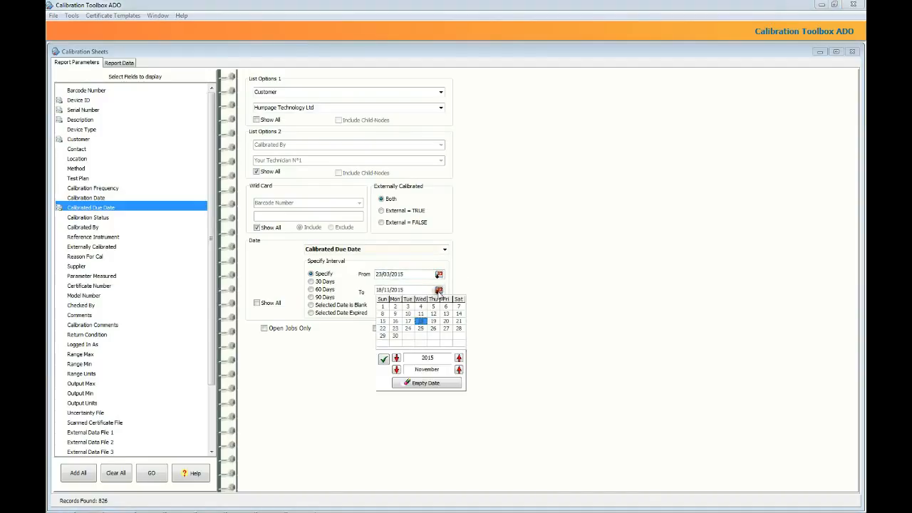
left_click(421, 328)
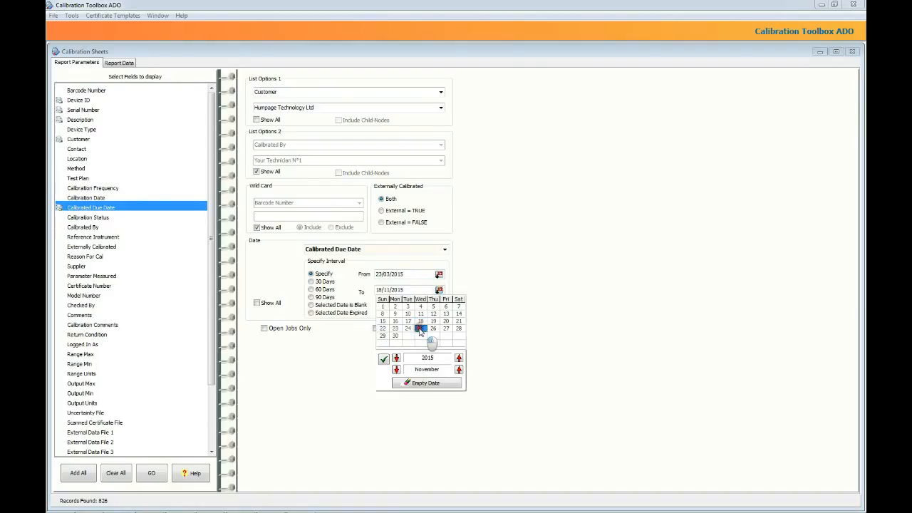
left_click(383, 359)
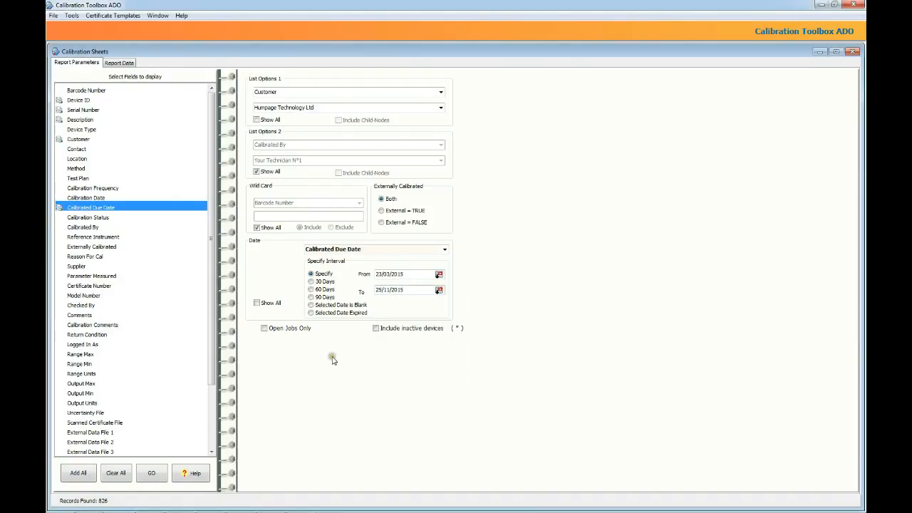
left_click(151, 474)
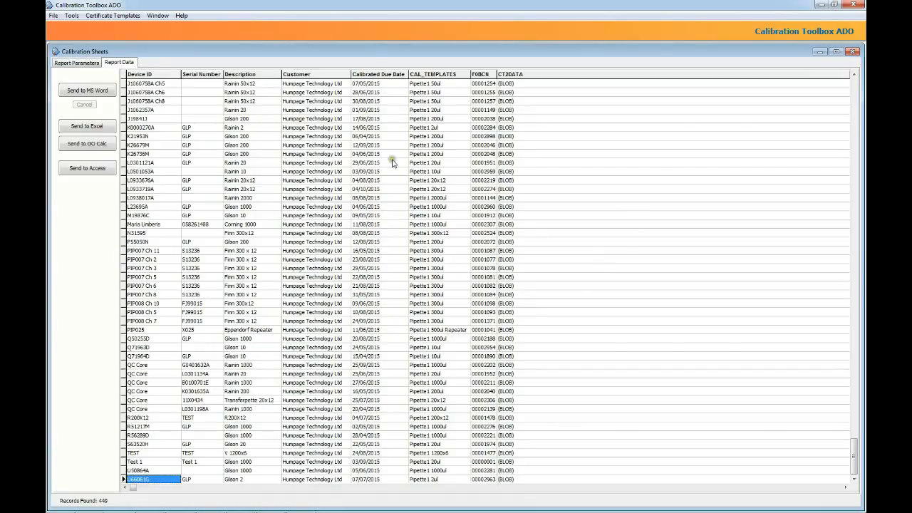
Move the end date back to 25/03/2015 and rerun, leaving 5 pipette records.
left_click(90, 64)
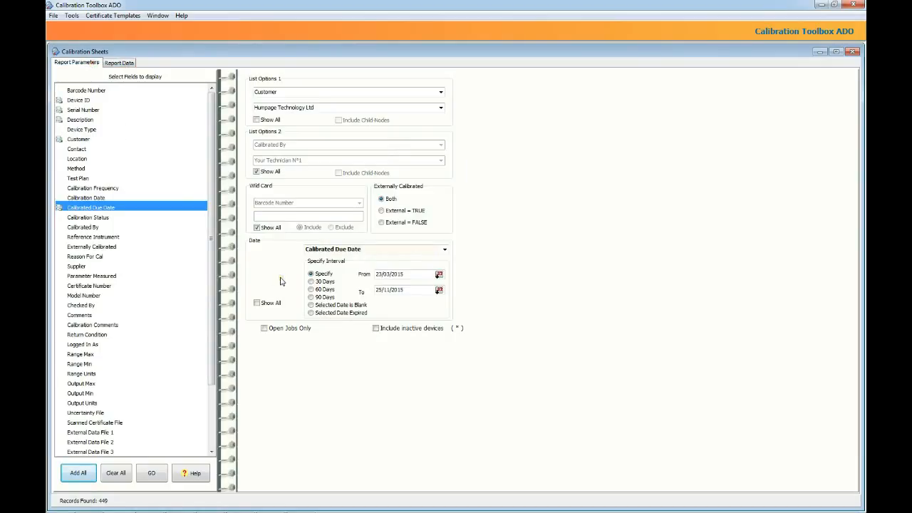
left_click(439, 290)
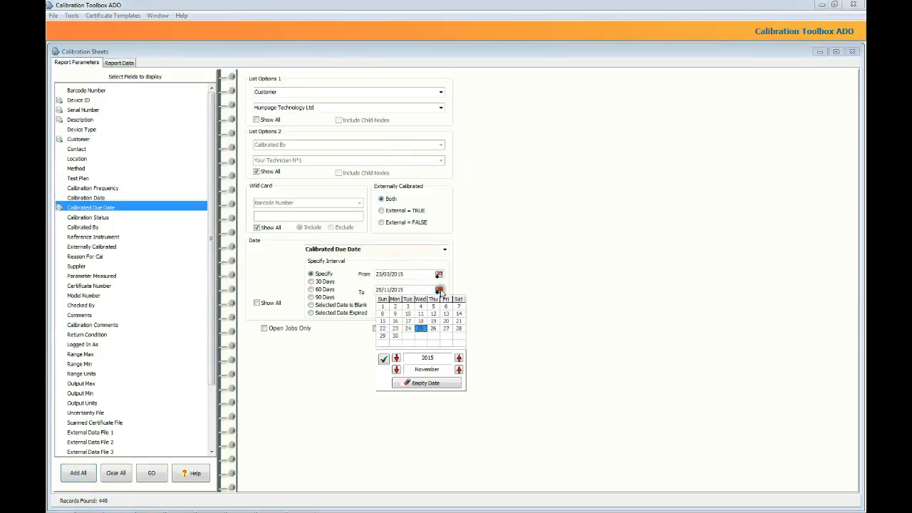
left_click(397, 369)
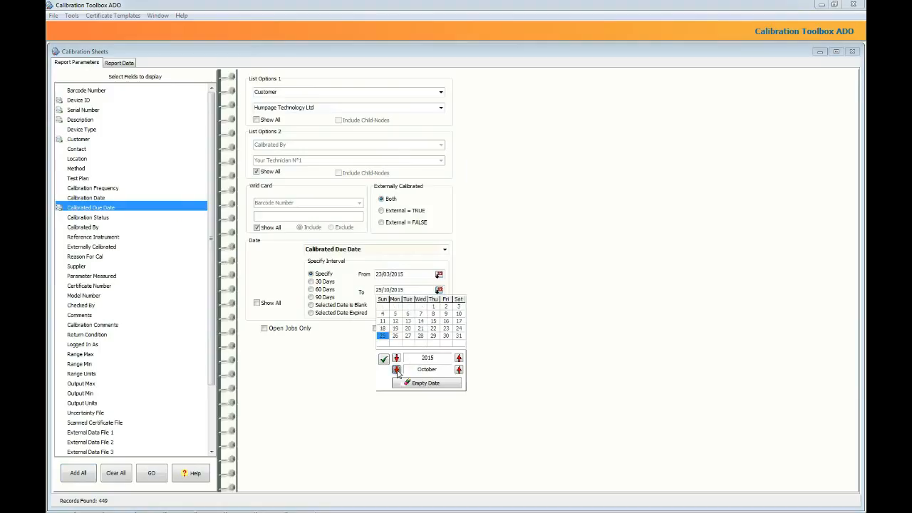
left_click(397, 369)
left_click(397, 369)
left_click(397, 369)
left_click(396, 369)
left_click(397, 369)
left_click(385, 360)
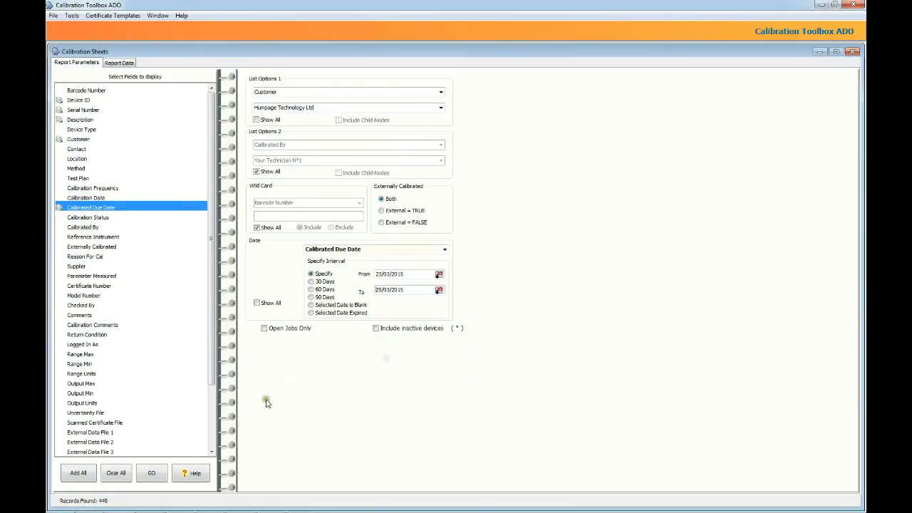
left_click(155, 471)
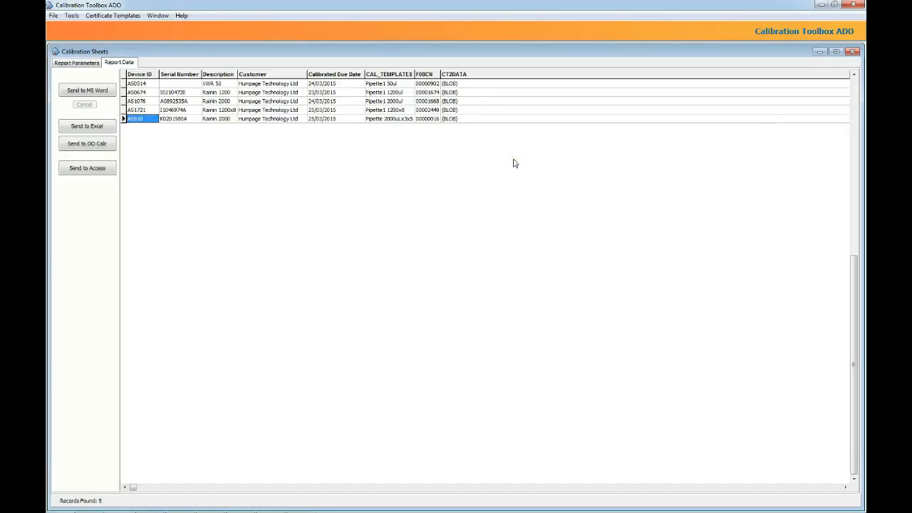
left_click(211, 129)
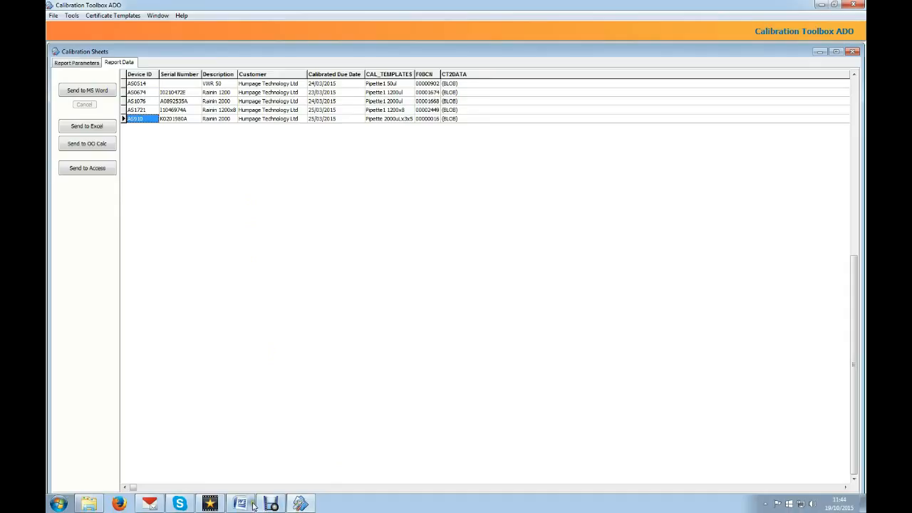
left_click(245, 504)
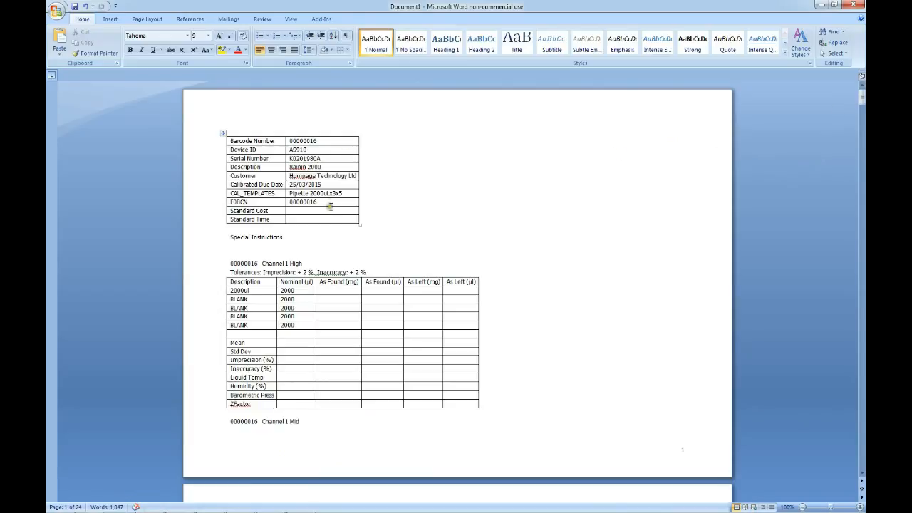
left_click(324, 290)
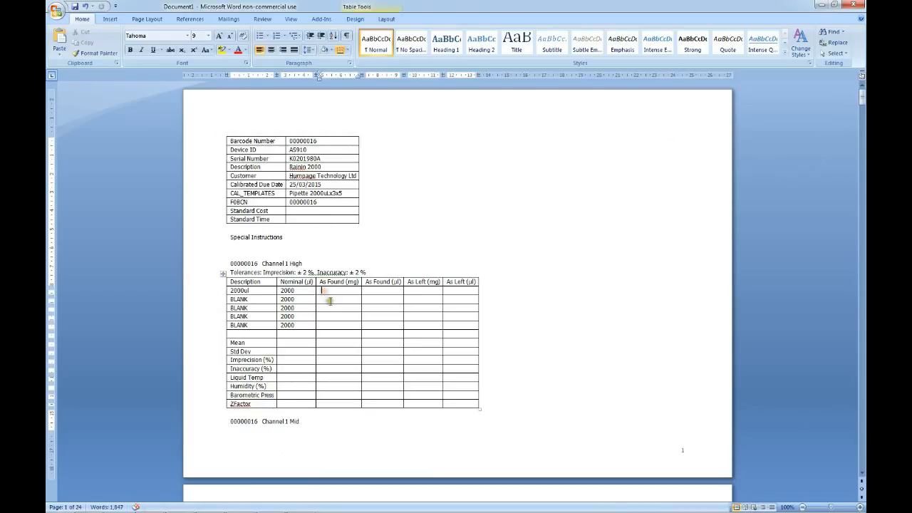
left_click(329, 308)
left_click(333, 377)
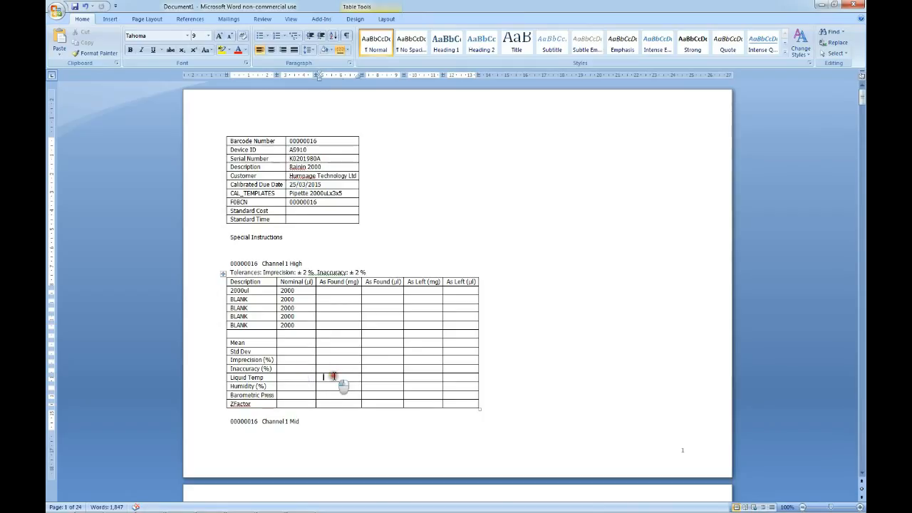
left_click(332, 386)
left_click(422, 289)
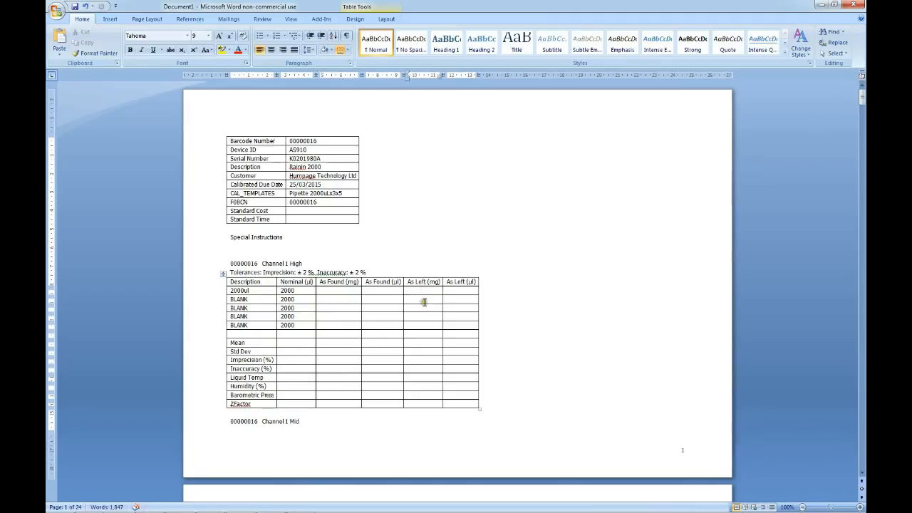
left_click(424, 300)
left_click(419, 312)
left_click(418, 326)
left_click(417, 351)
left_click(416, 371)
left_click(415, 385)
left_click_drag(863, 101, 845, 200)
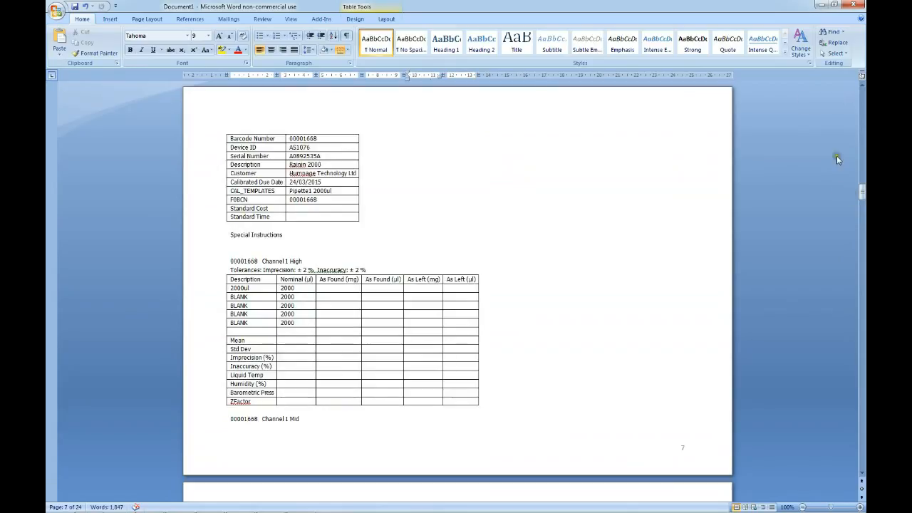
left_click(821, 5)
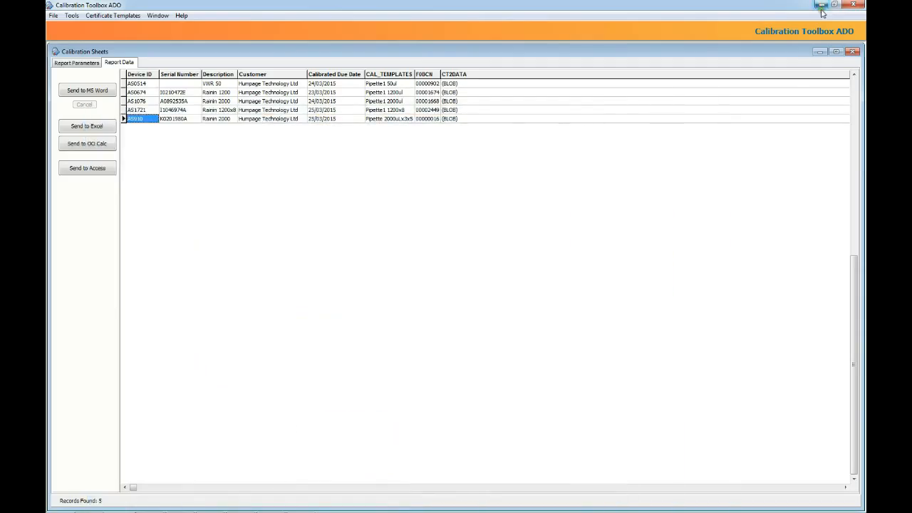
Send the 5 records to Access as oct11 in the Calibration Toolbox ADO Pipette folder.
left_click(112, 170)
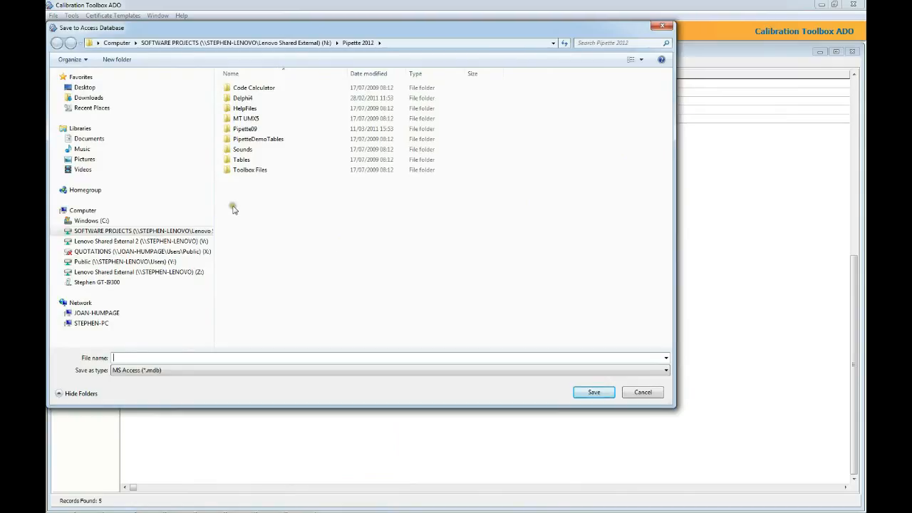
left_click(324, 43)
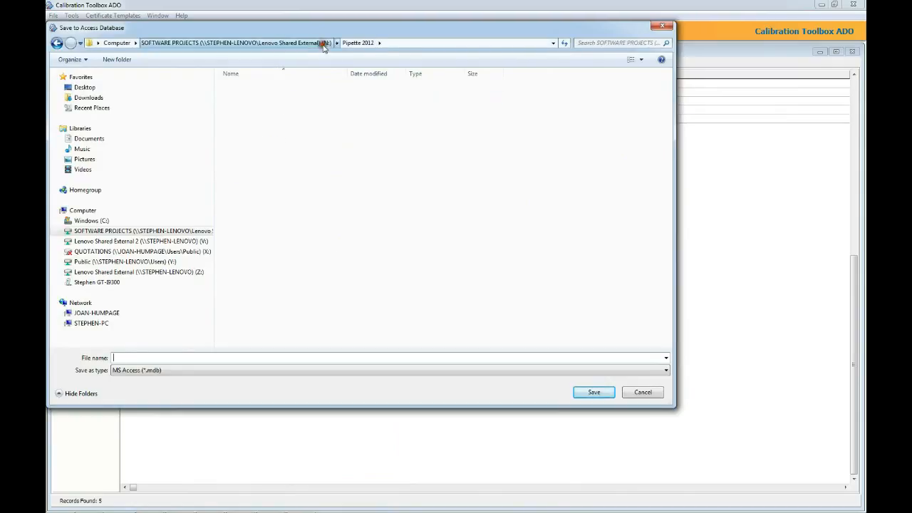
double_click(300, 170)
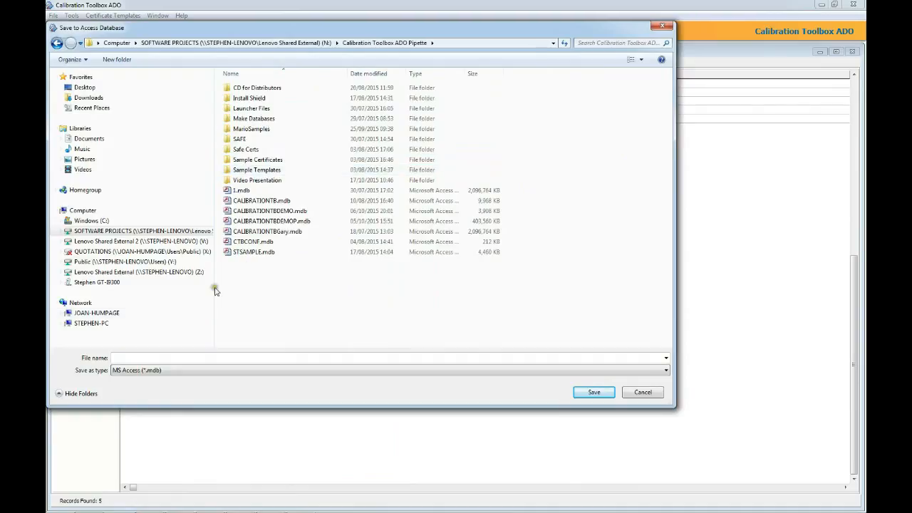
left_click(203, 355)
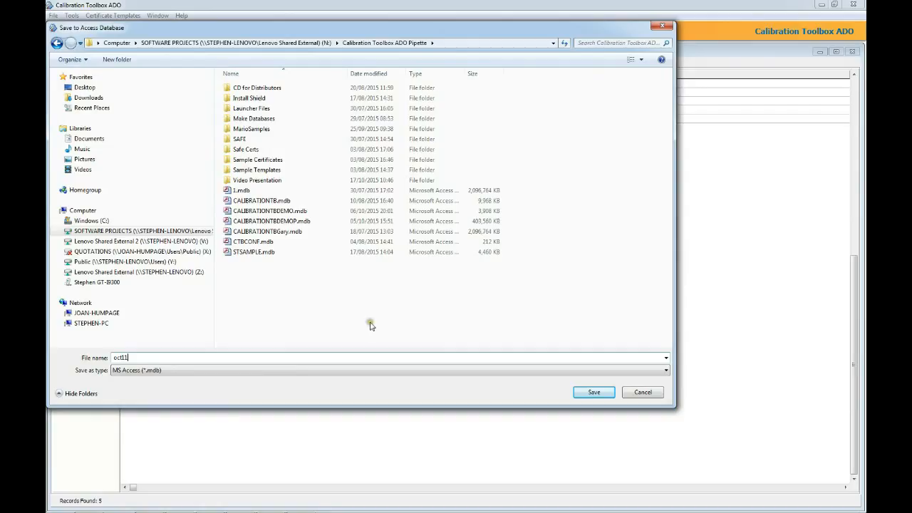
left_click(588, 394)
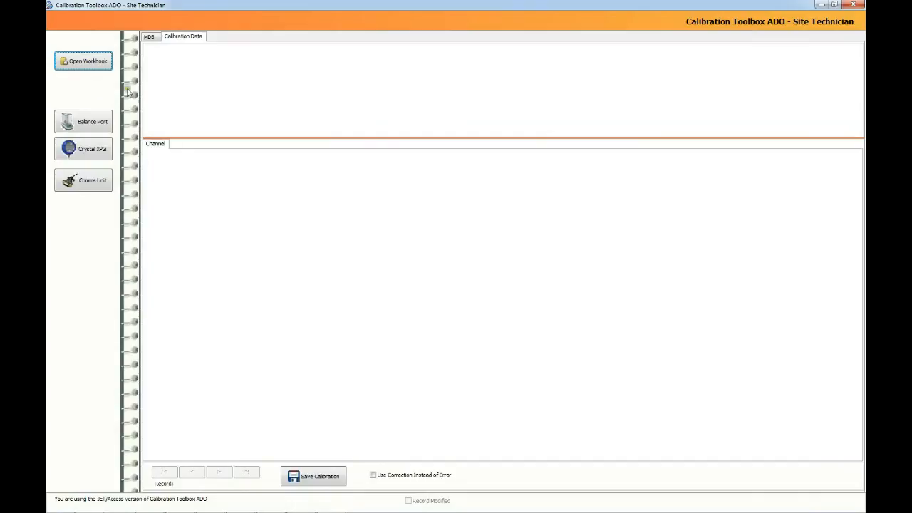
Load the oct11.mdb database into Site Technician.
left_click(90, 65)
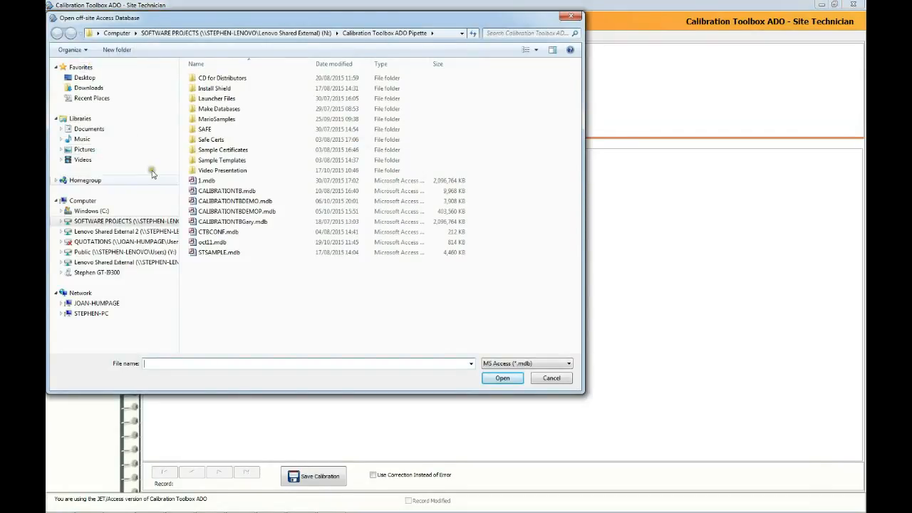
left_click(208, 243)
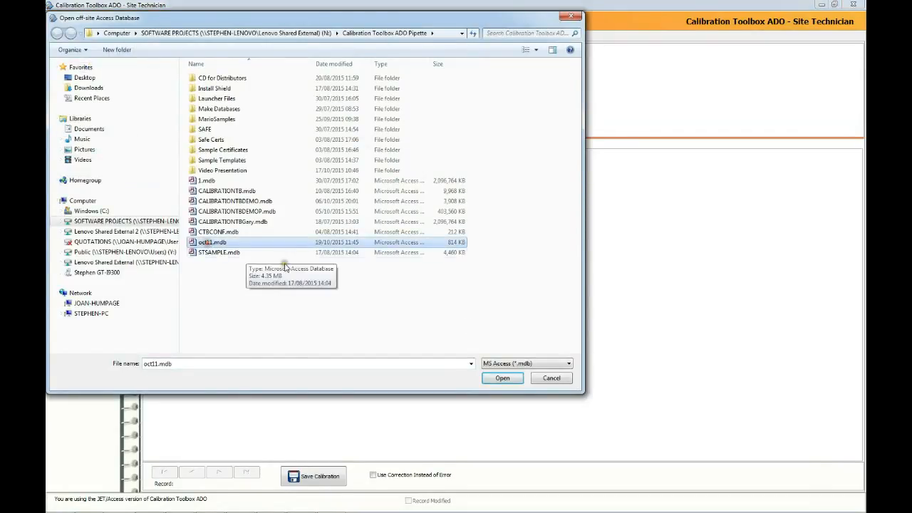
left_click(502, 379)
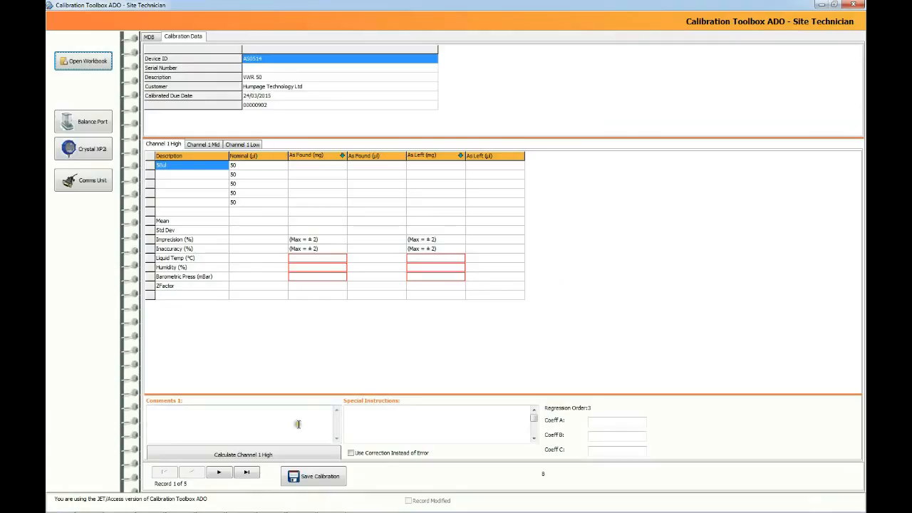
Browse through all 5 records and back to record 1, the VWR 50 pipette, then close the window.
left_click(219, 476)
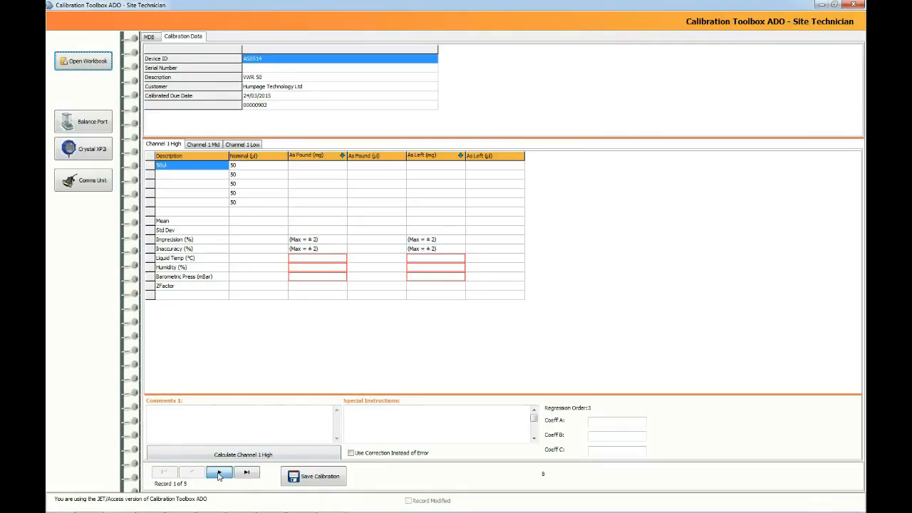
left_click(218, 475)
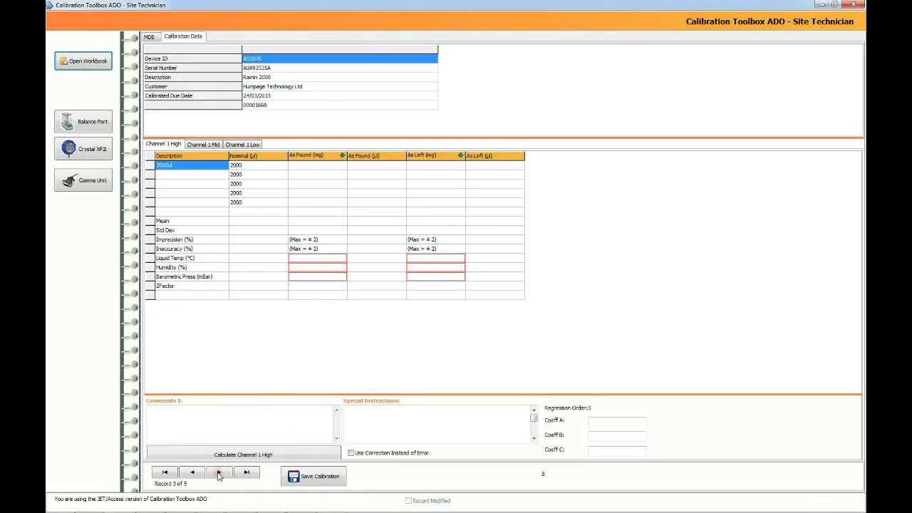
left_click(218, 475)
left_click(219, 475)
left_click(192, 473)
left_click(192, 474)
left_click(192, 474)
left_click(192, 474)
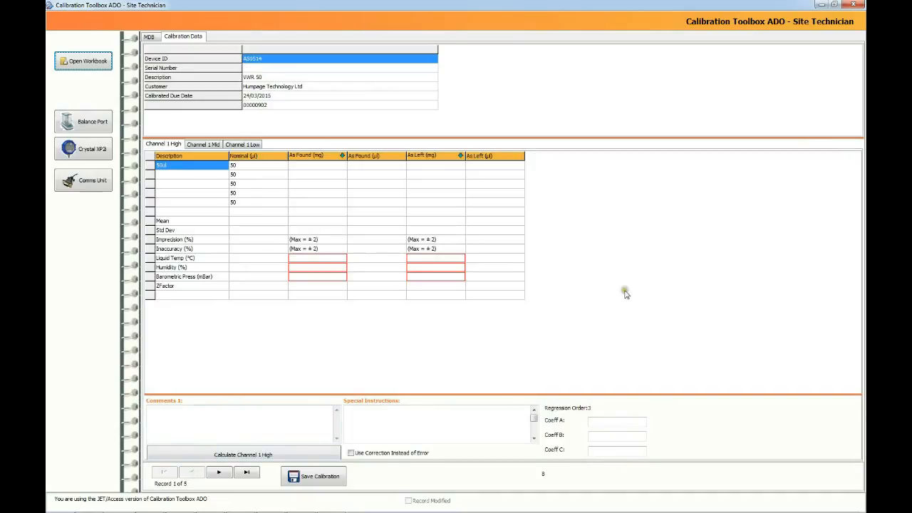
left_click(855, 5)
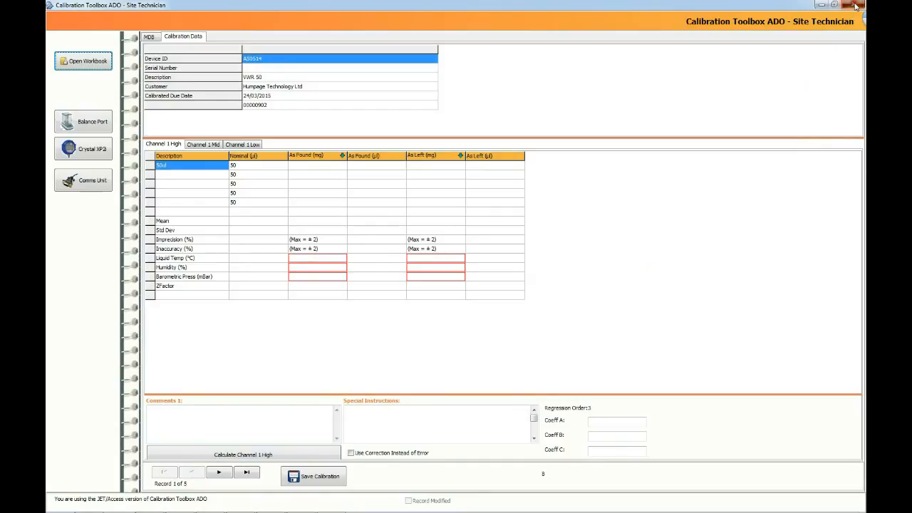